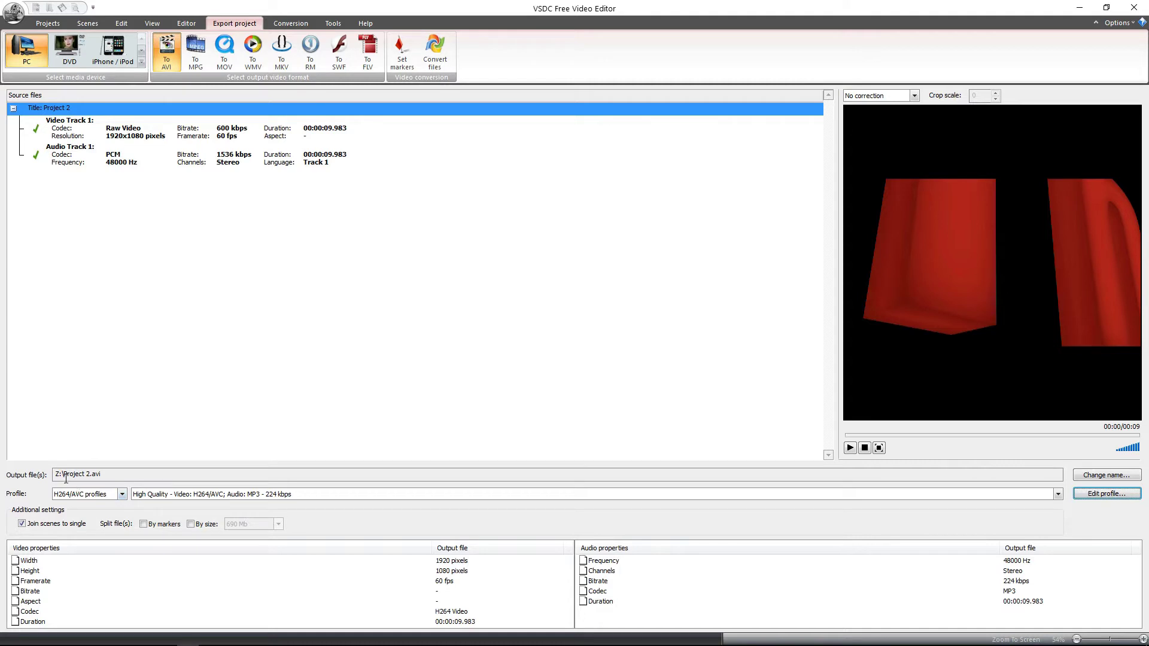
pyautogui.click(101, 496)
pyautogui.click(96, 513)
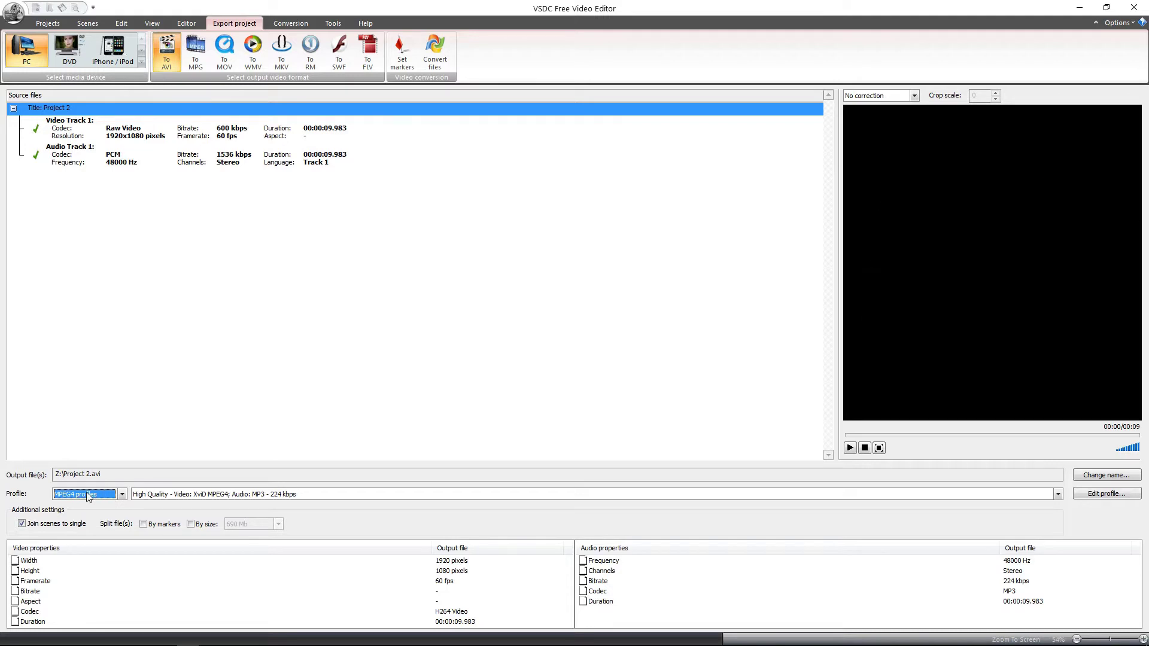
pyautogui.click(91, 494)
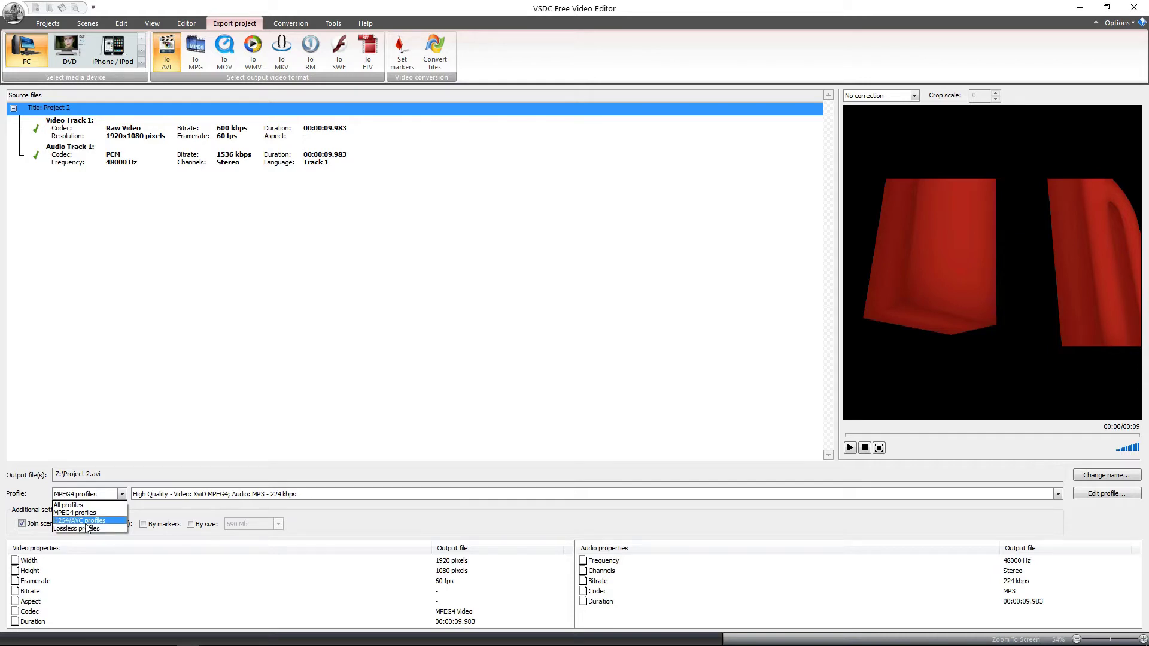
pyautogui.click(86, 523)
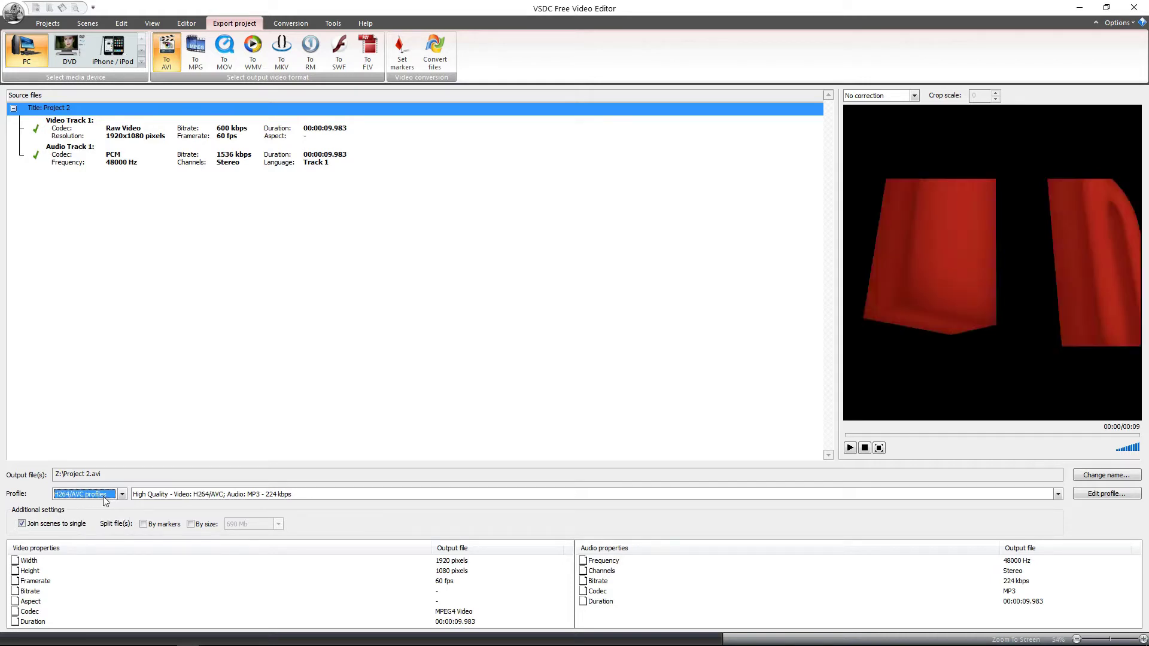
pyautogui.click(164, 497)
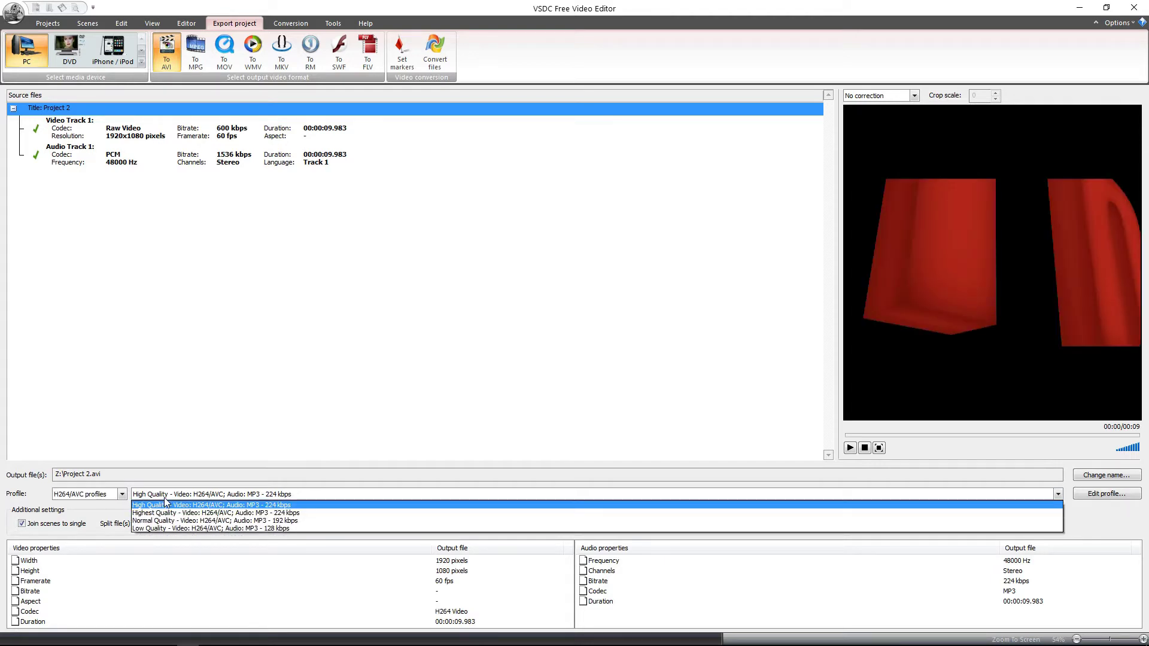
pyautogui.click(223, 497)
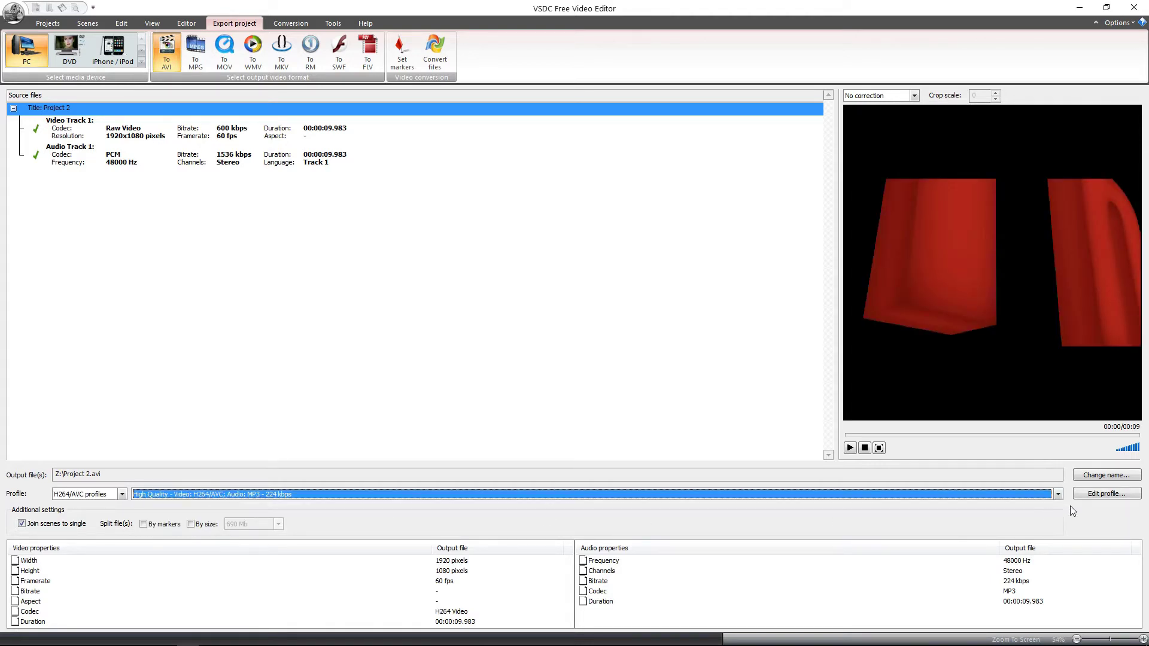
# In the AVI profile editor, add a new profile named '1080p 20mbps AC3 448'.
pyautogui.click(1101, 494)
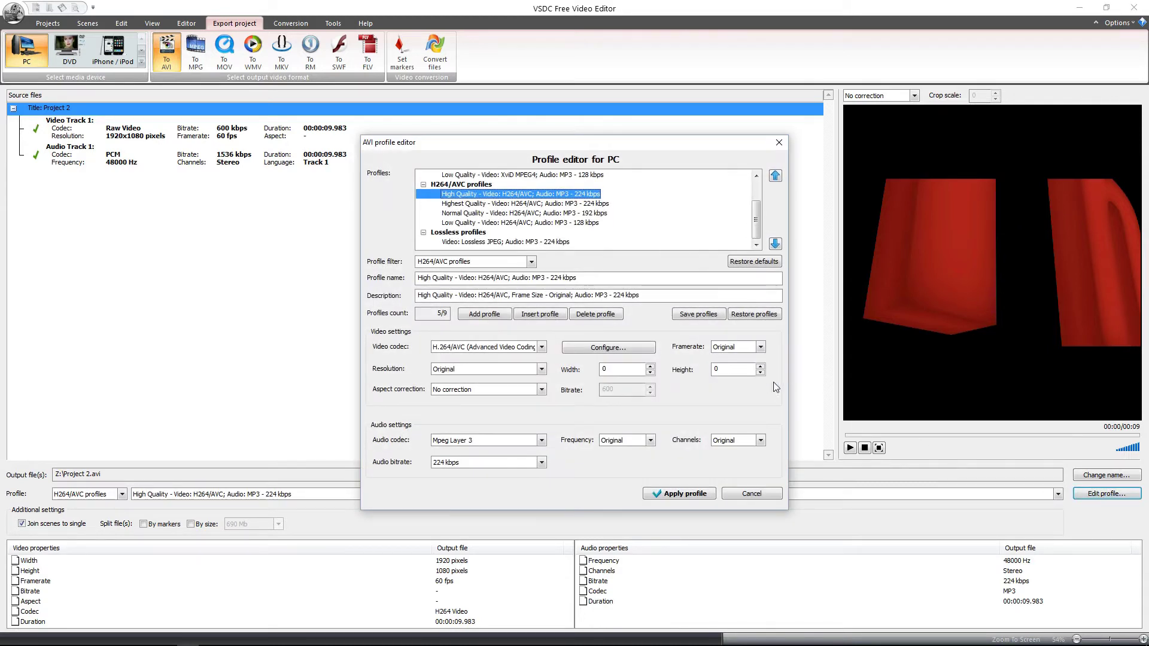
pyautogui.click(479, 315)
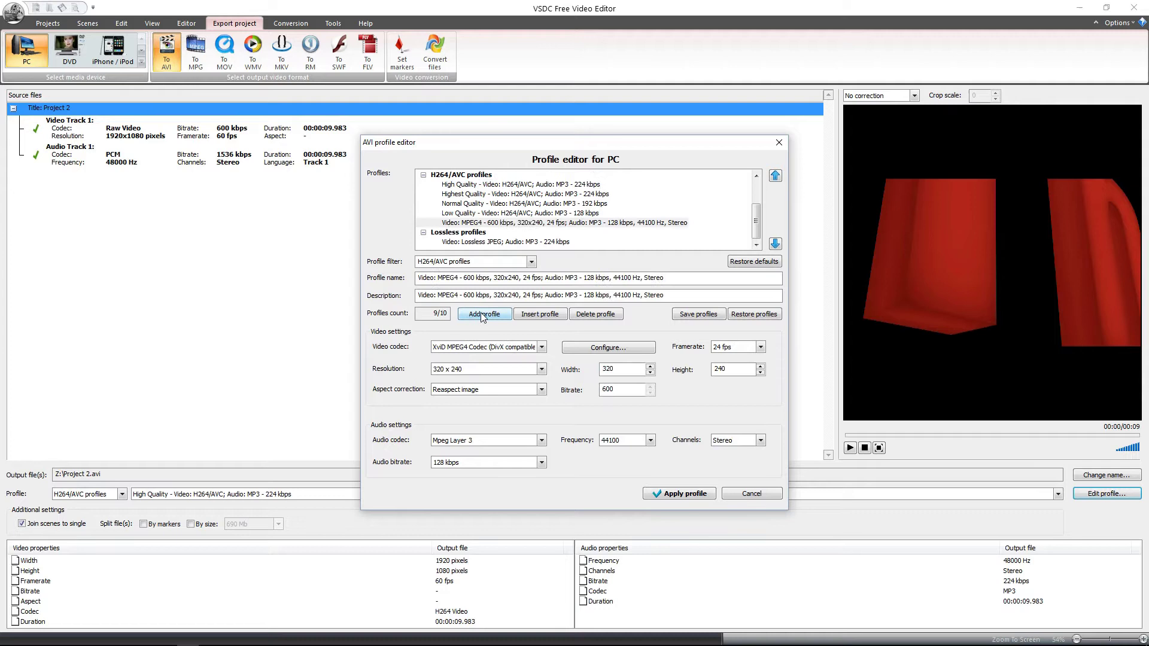
pyautogui.moveTo(738, 276); pyautogui.dragTo(378, 247)
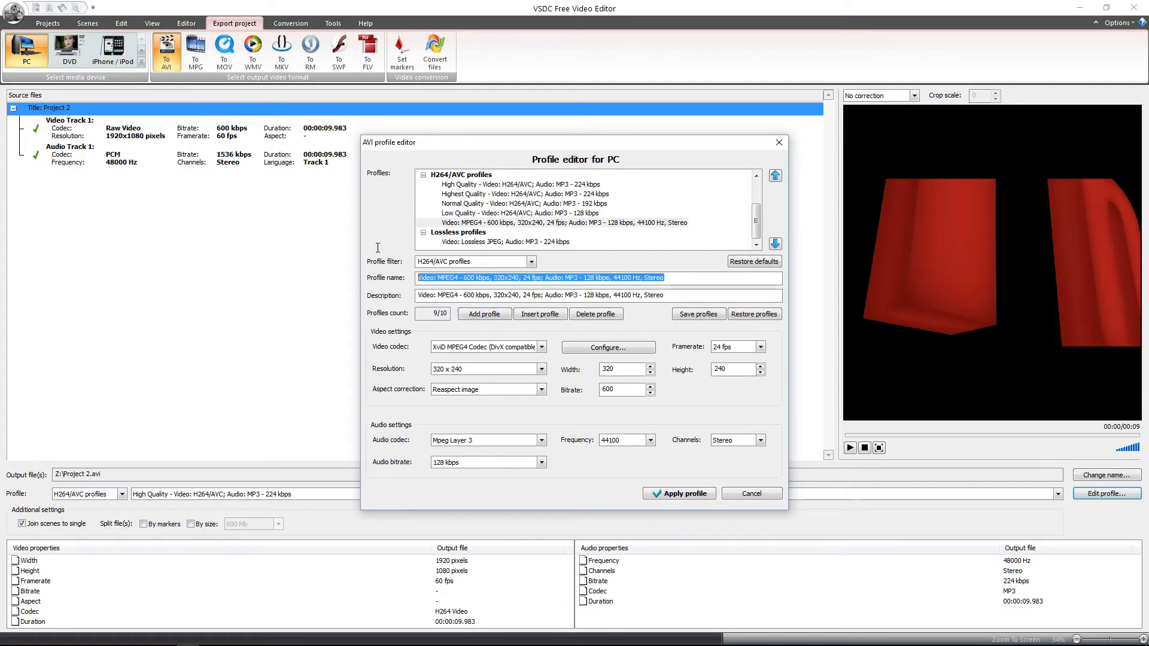
pyautogui.write('1080p')
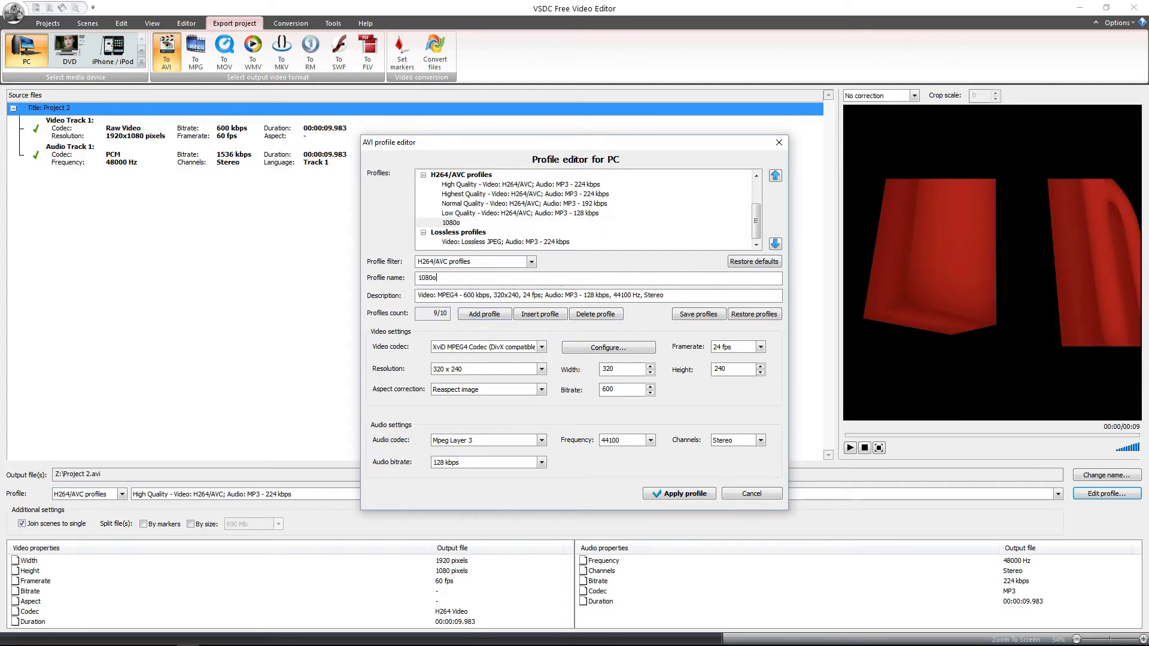
pyautogui.write(' 20mbps')
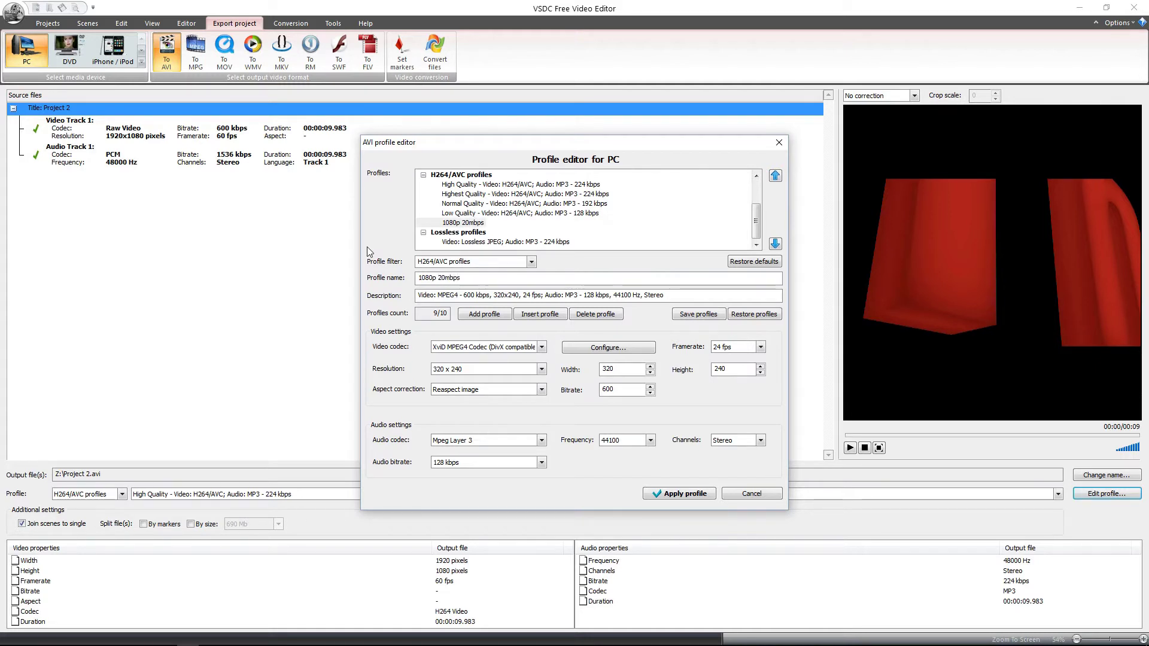
pyautogui.write(' AC3 448')
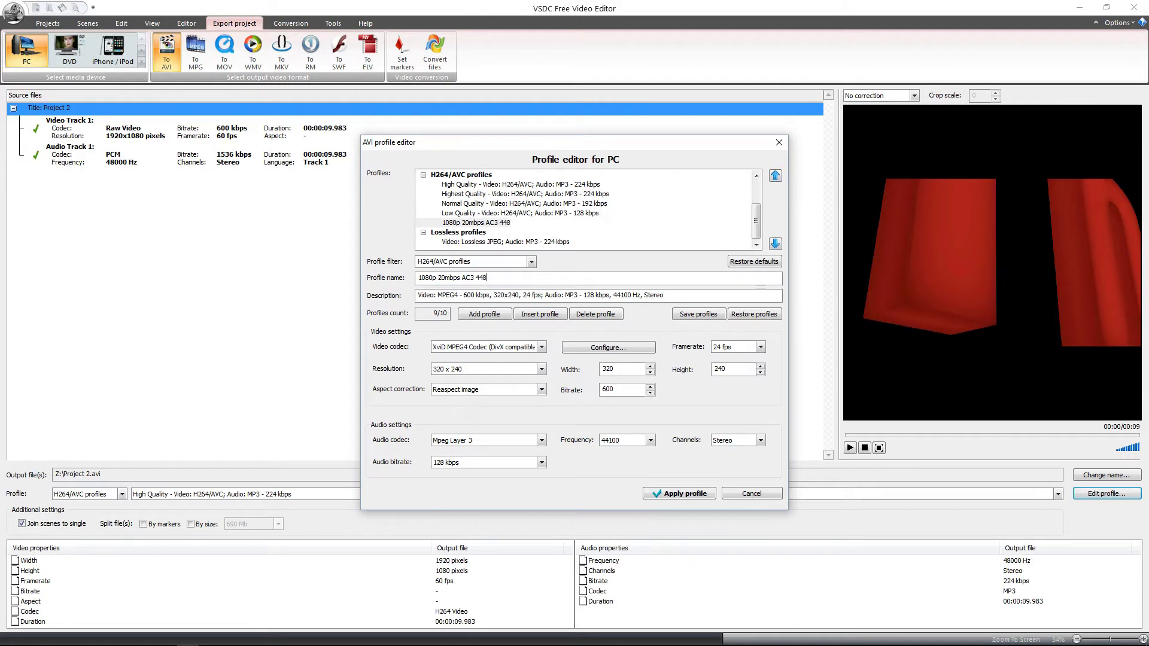
# Copy the profile name '1080p 20mbps AC3 448' into its Description field.
pyautogui.hotkey('ctrl', 'a')
pyautogui.hotkey('ctrl', 'c')
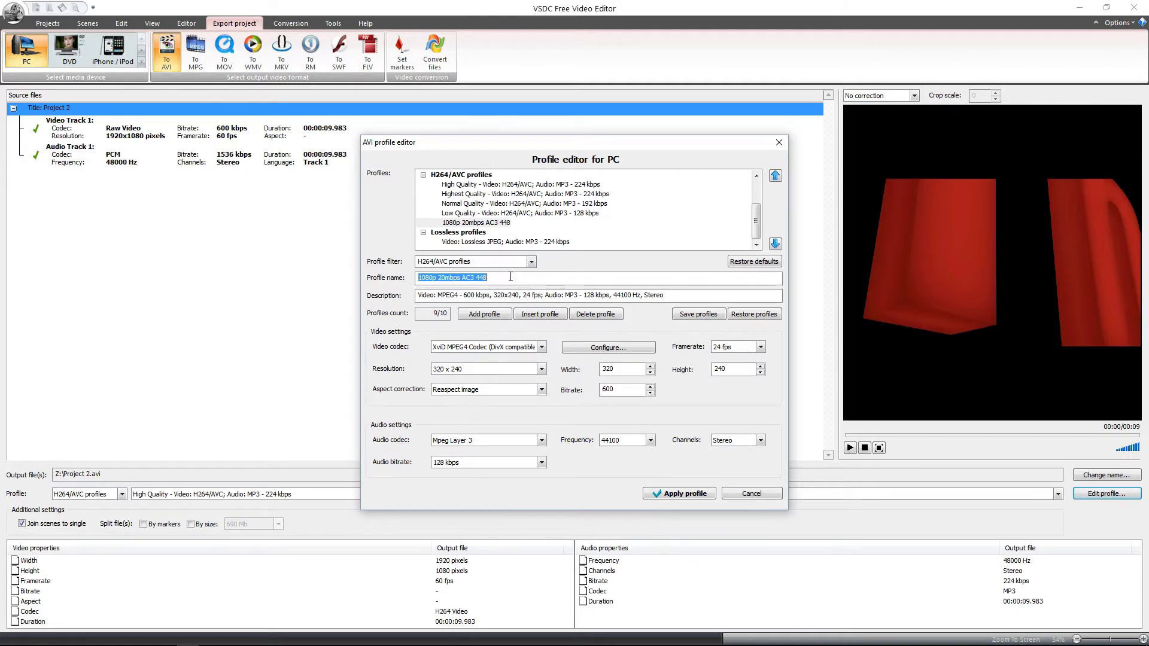
pyautogui.click(706, 294)
pyautogui.hotkey('ctrl', 'a')
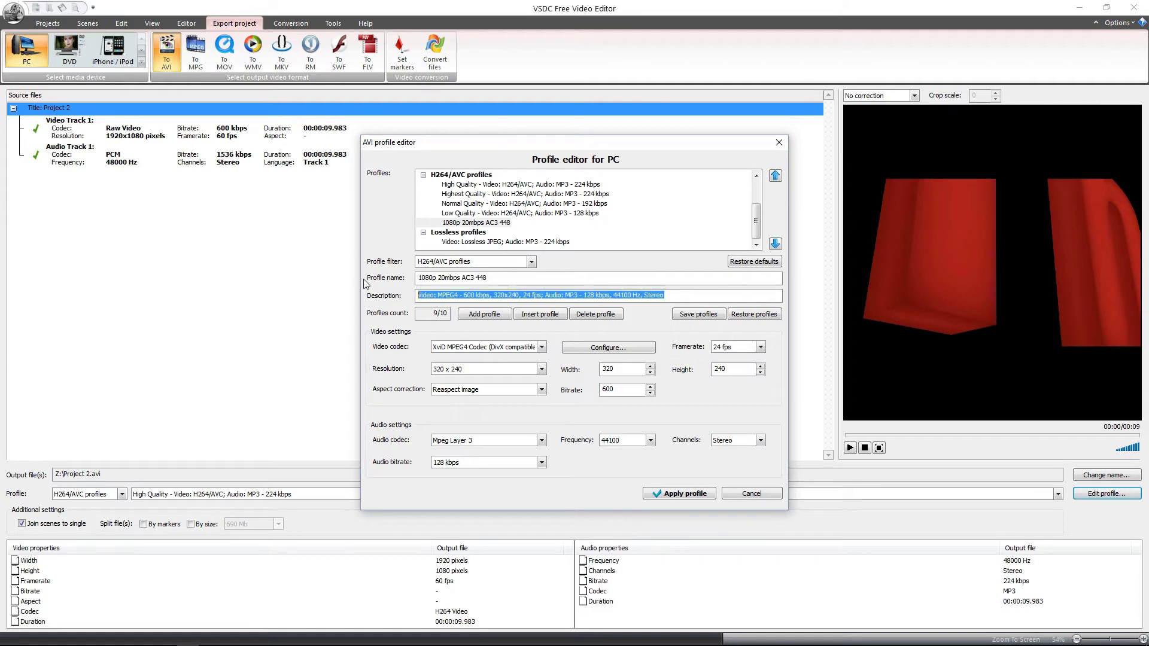
pyautogui.hotkey('ctrl', 'v')
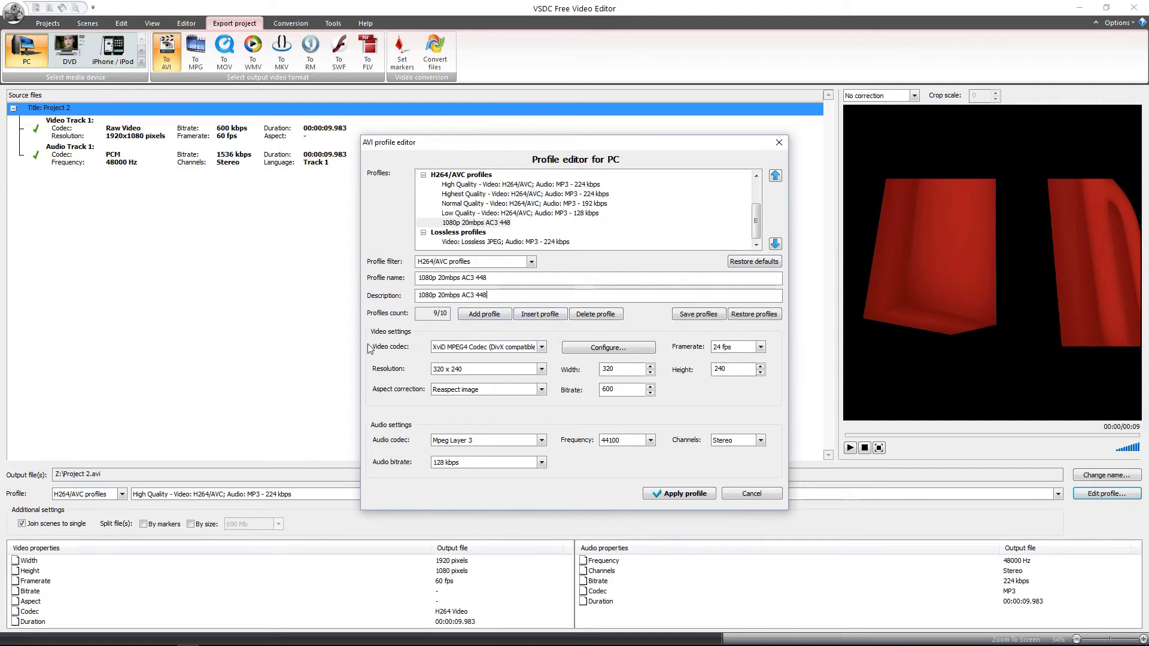
# Switch the video codec to H.264/AVC and set its encoding type to Two pass.
pyautogui.click(466, 349)
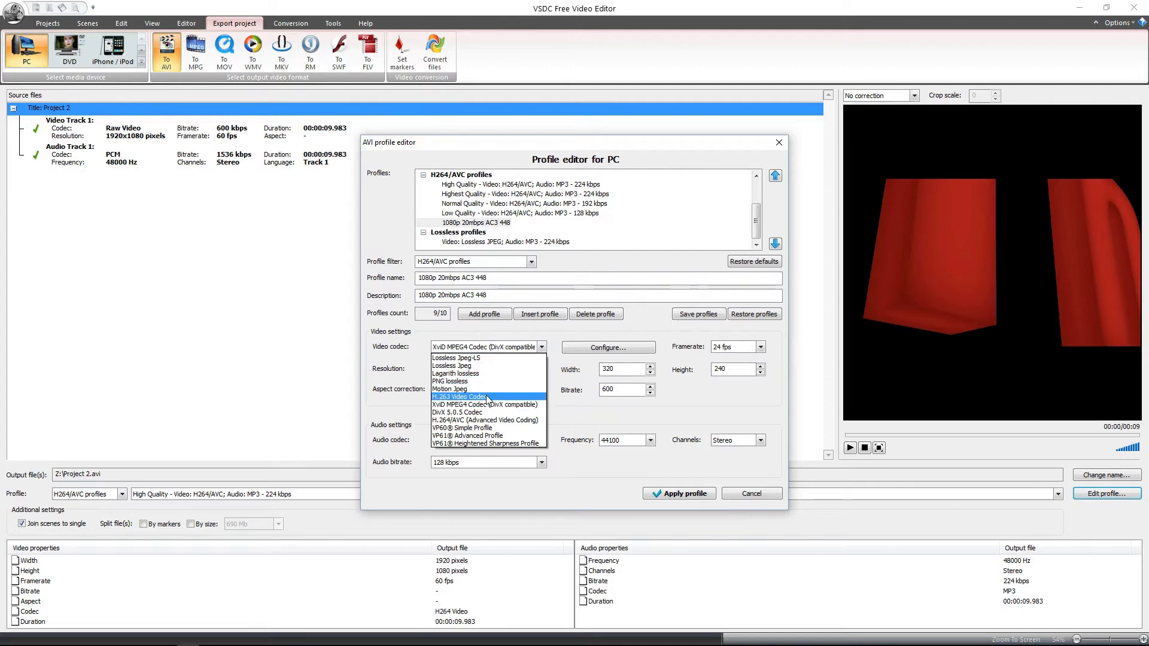
pyautogui.click(498, 420)
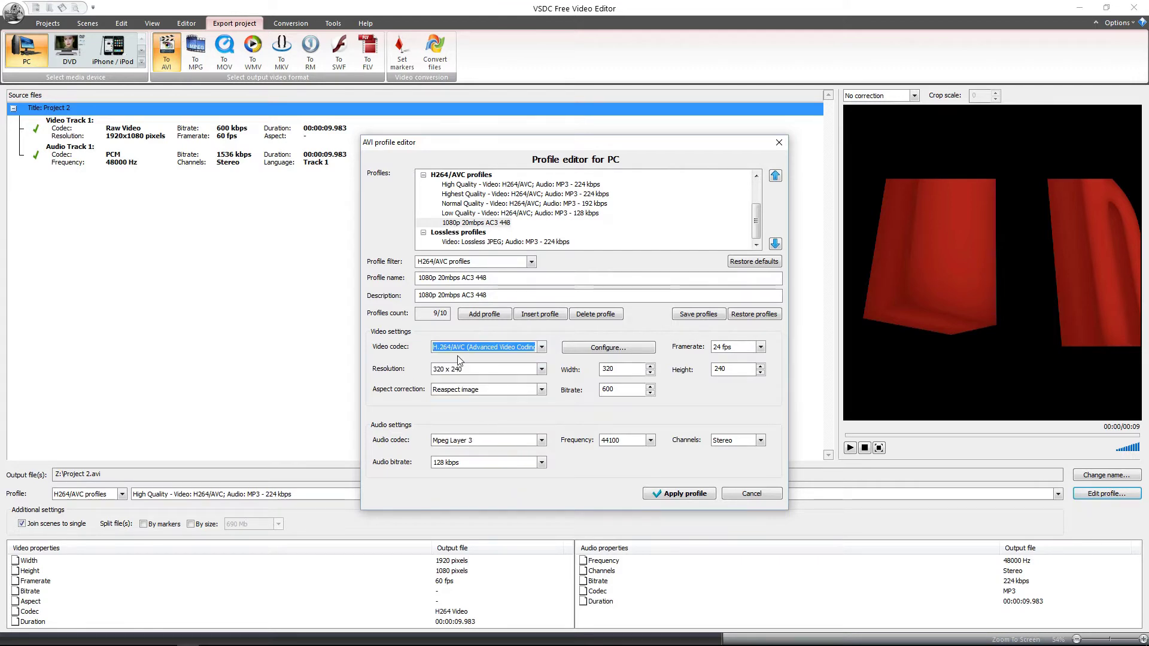
pyautogui.click(584, 352)
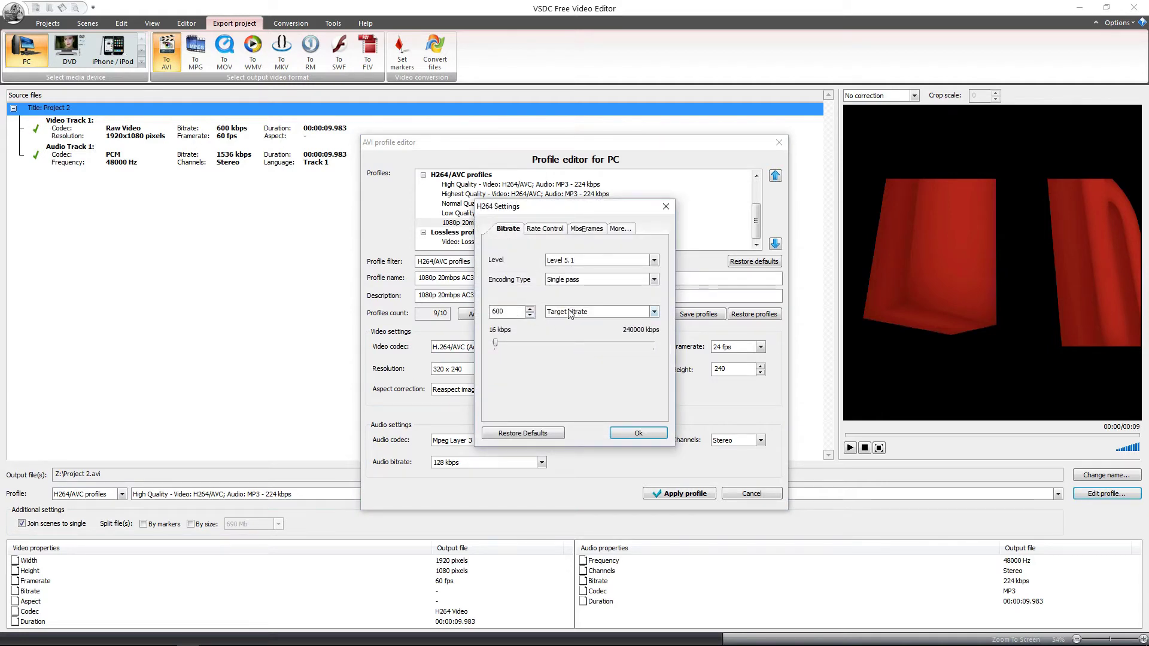
pyautogui.click(564, 280)
pyautogui.click(564, 282)
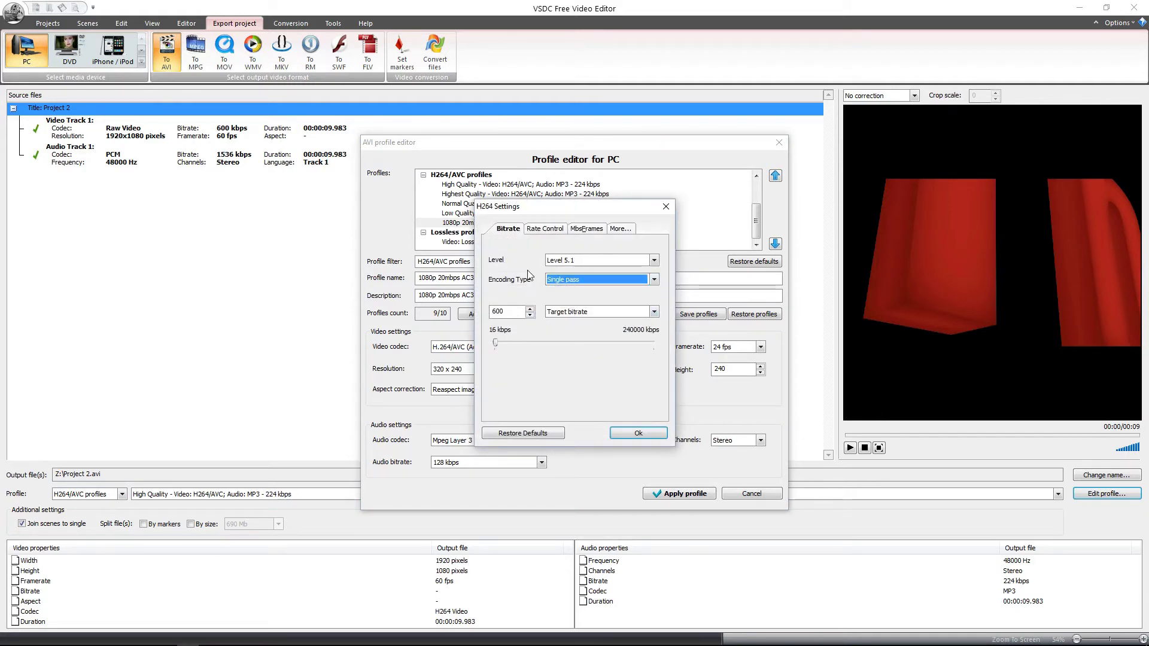
pyautogui.click(558, 280)
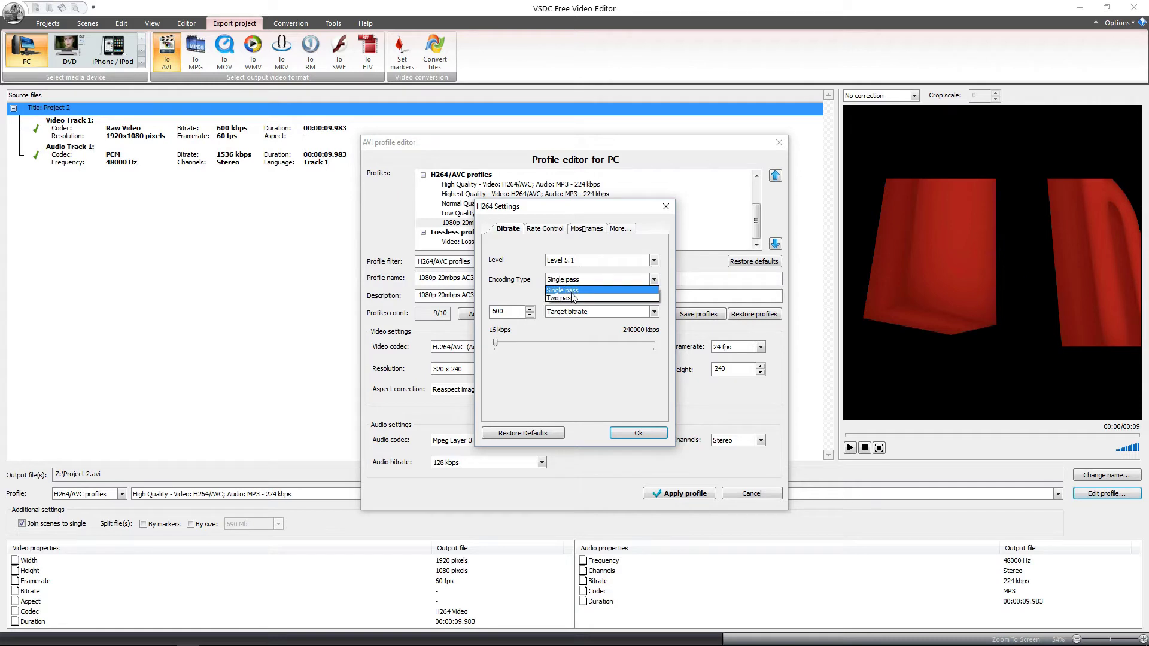
pyautogui.click(573, 295)
# Enter a 20000 kbps target bitrate and confirm the H.264 settings.
pyautogui.click(514, 313)
pyautogui.scroll(-1, 514, 313)
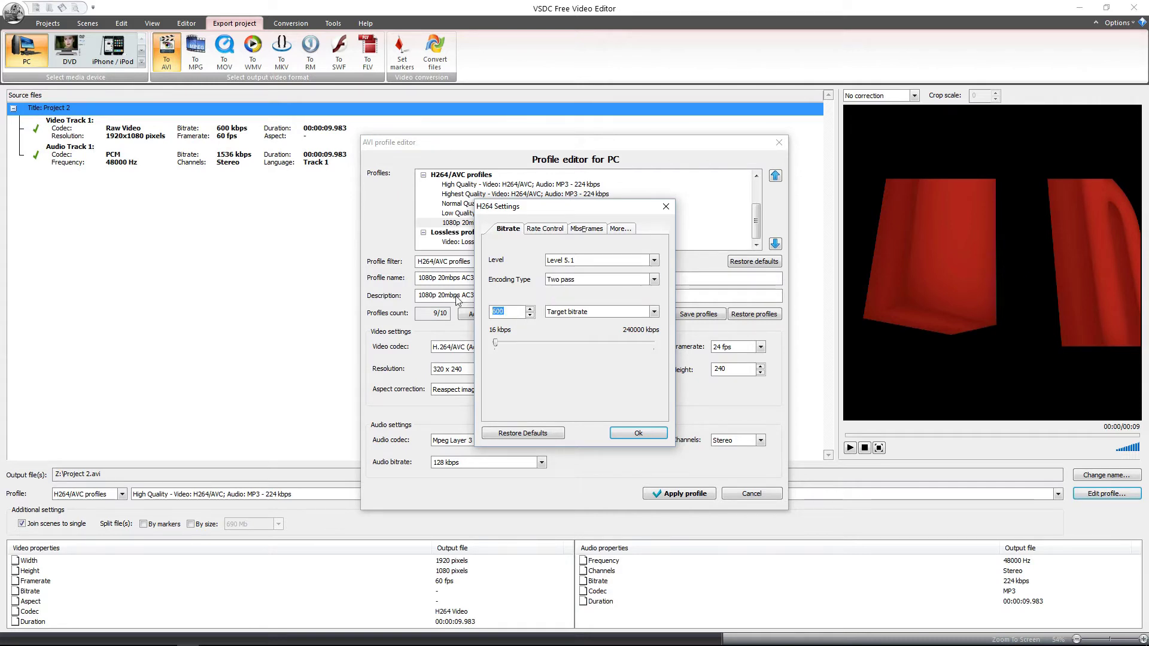
pyautogui.write('20000')
pyautogui.click(500, 314)
pyautogui.moveTo(538, 210); pyautogui.dragTo(582, 212)
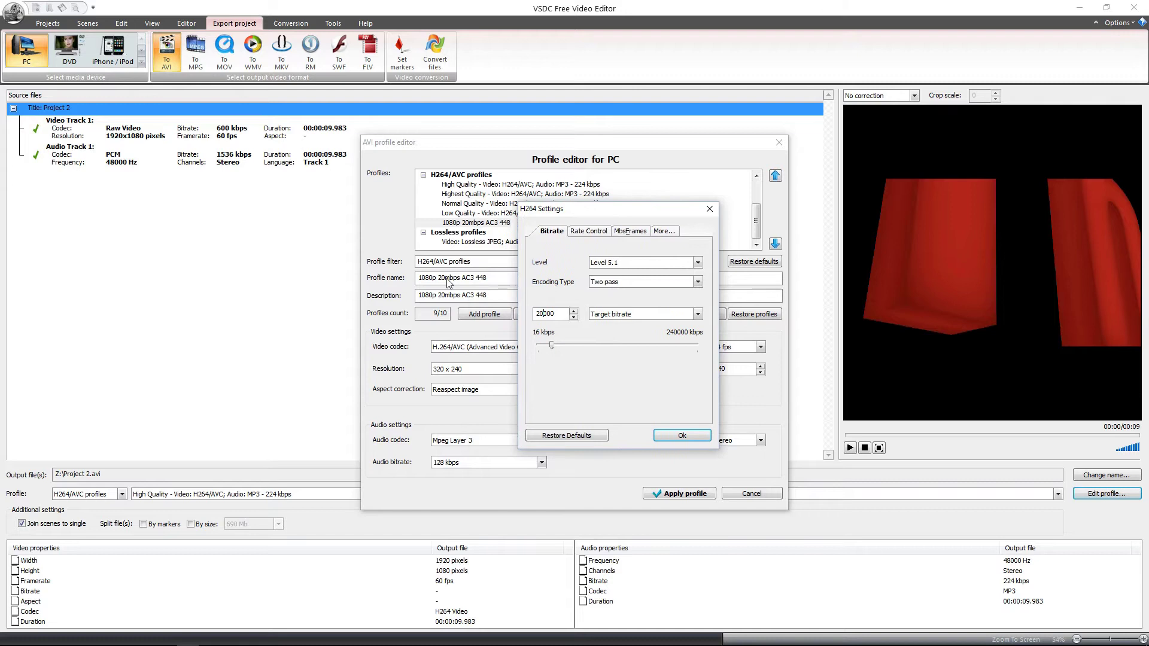
pyautogui.click(554, 314)
pyautogui.click(683, 438)
# Set a custom output resolution of 1920 by 1080.
pyautogui.click(489, 370)
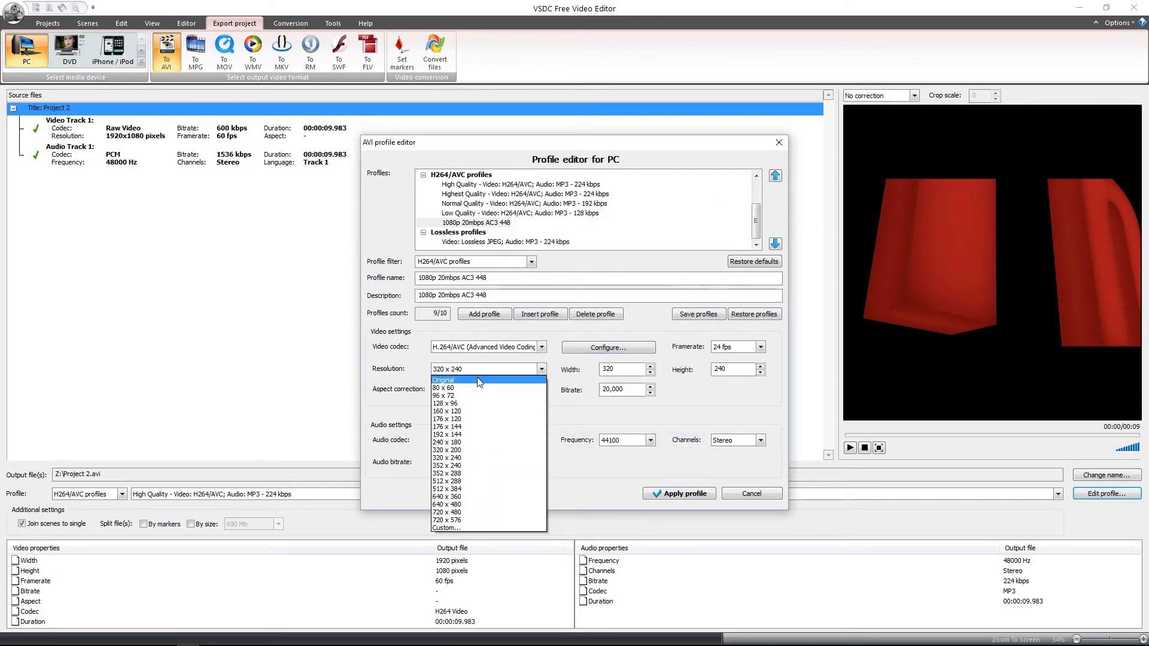
pyautogui.click(453, 528)
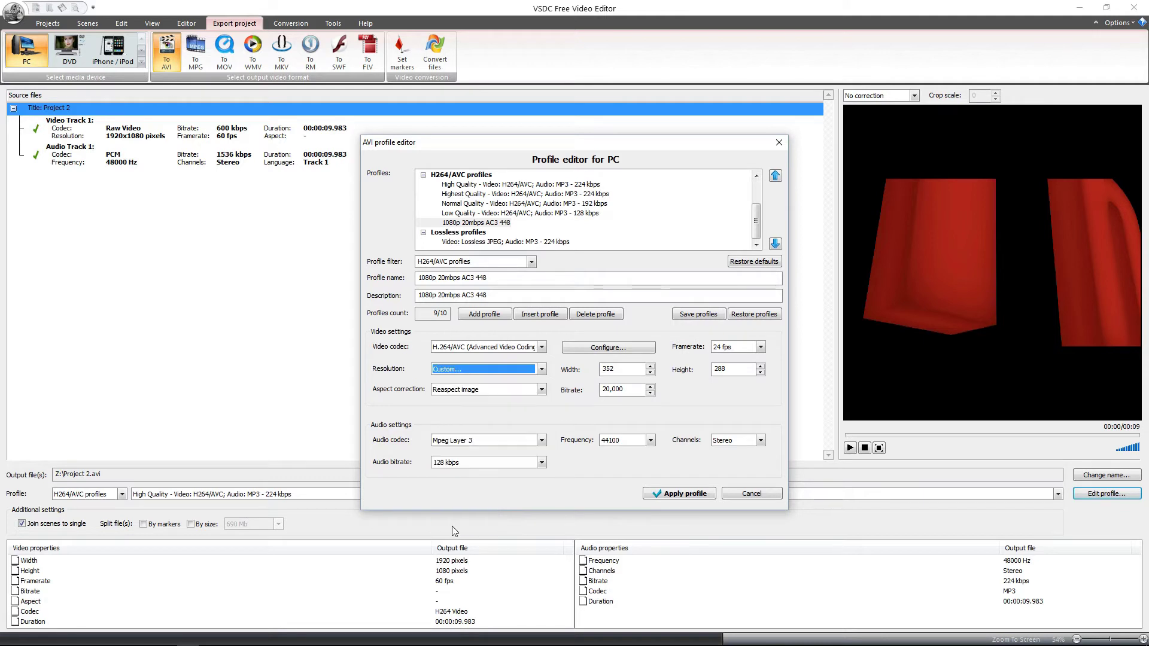
pyautogui.doubleClick(607, 369)
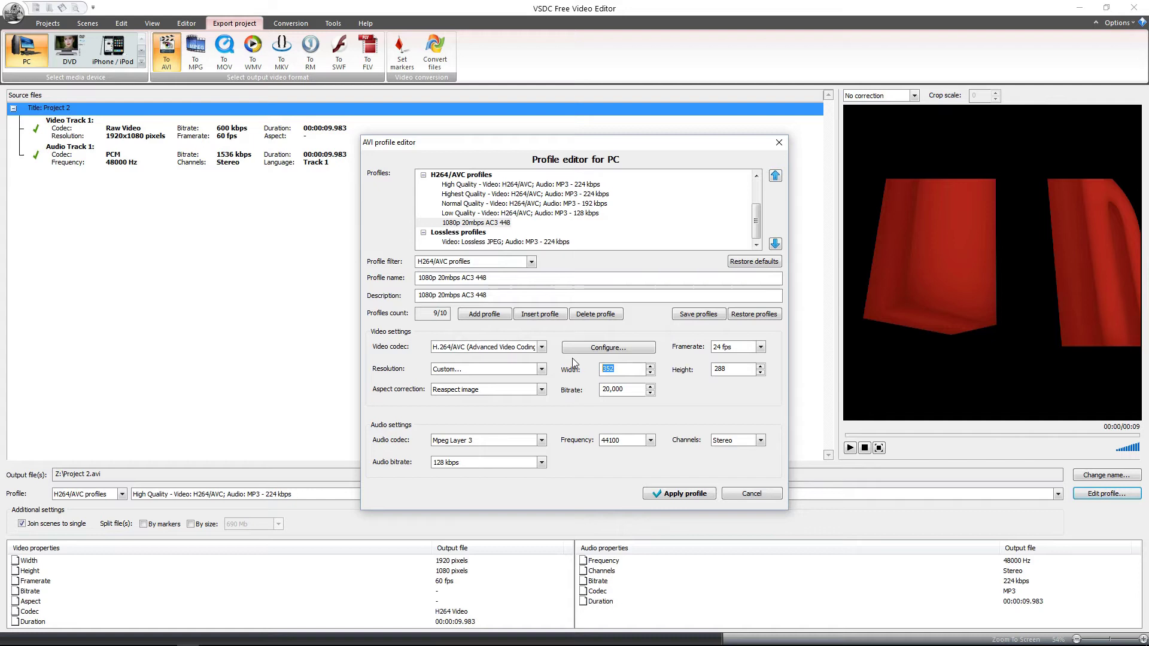
pyautogui.write('1920')
pyautogui.doubleClick(739, 369)
pyautogui.write('18')
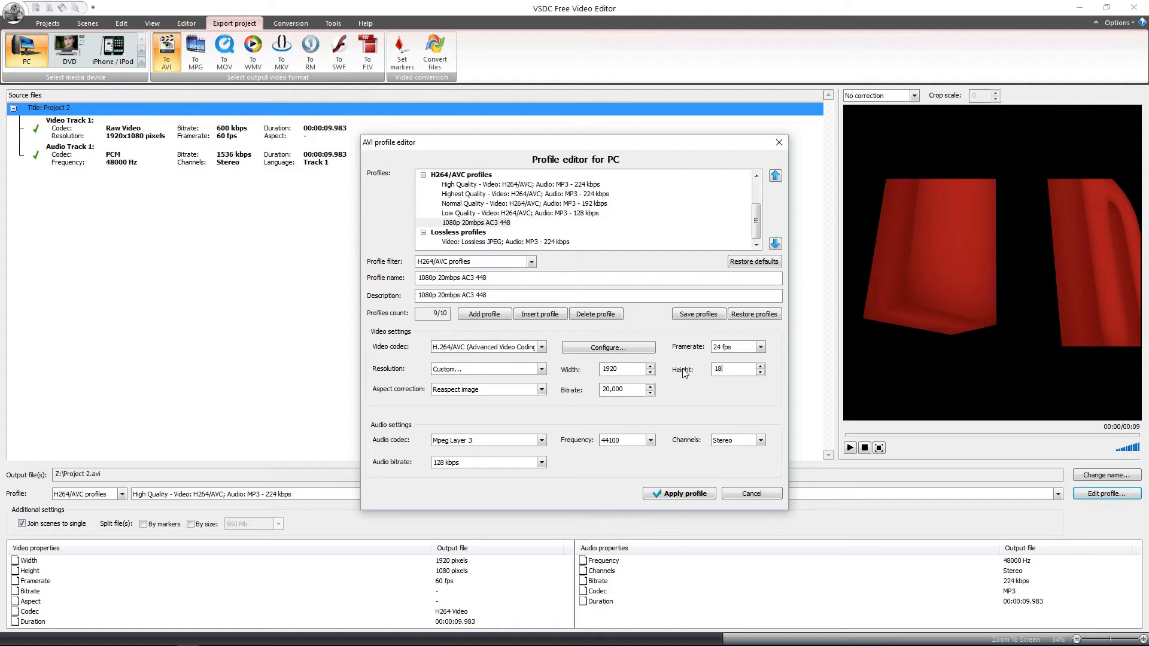
pyautogui.write('080')
# Set aspect correction to No correction and framerate to Original.
pyautogui.click(494, 392)
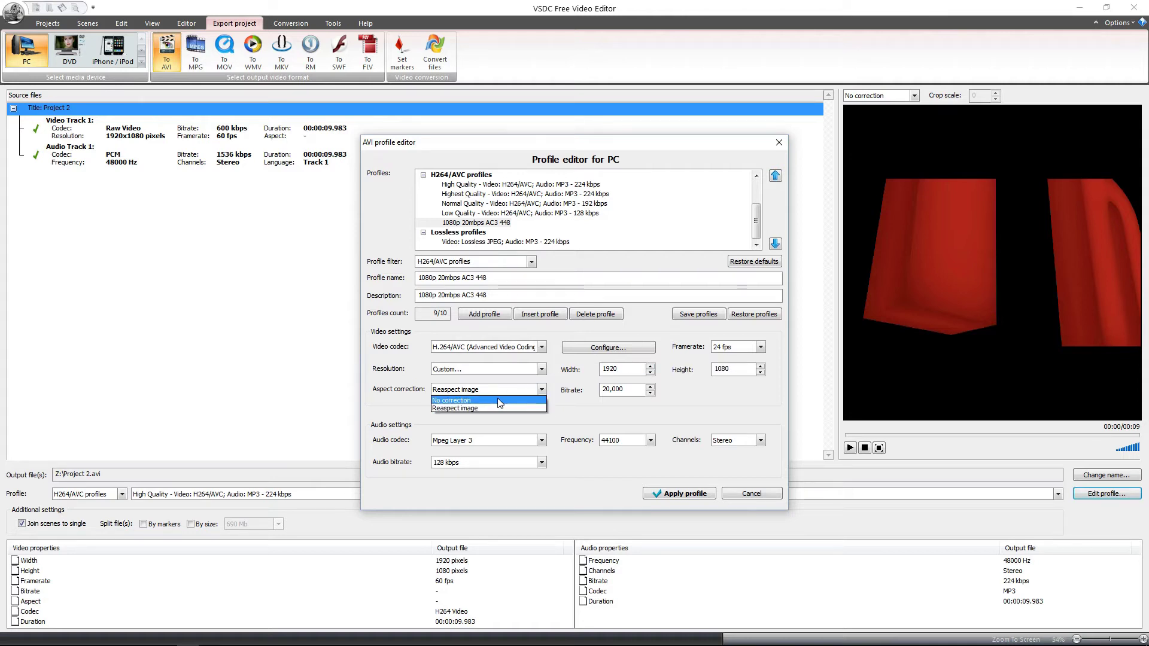
pyautogui.click(501, 401)
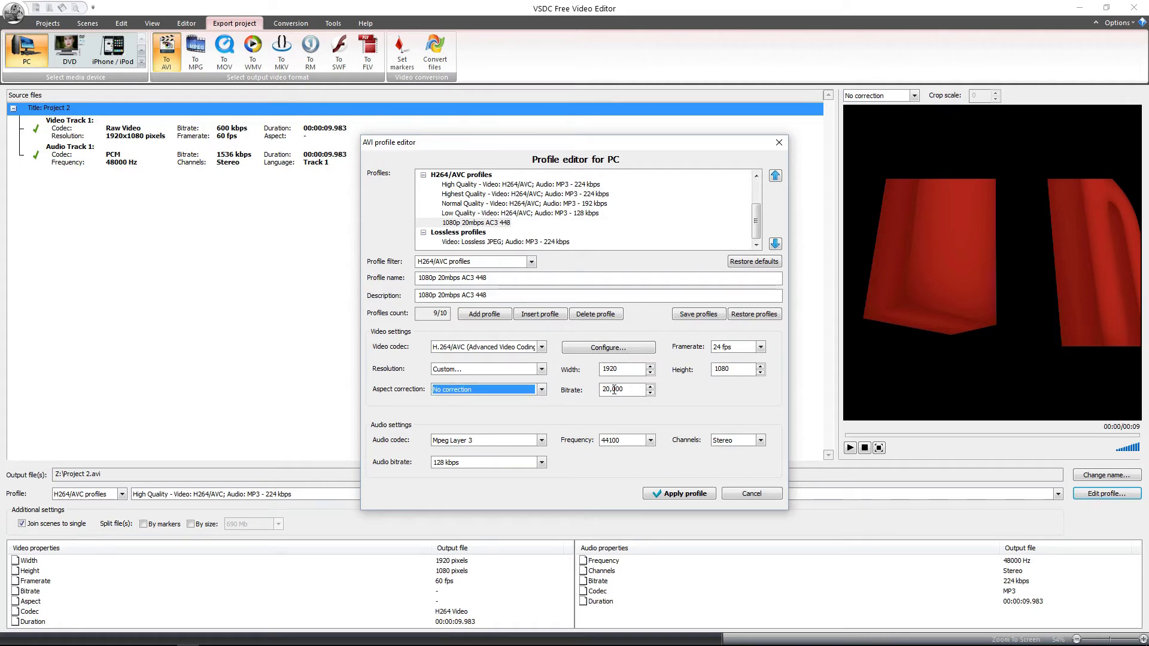
pyautogui.click(724, 354)
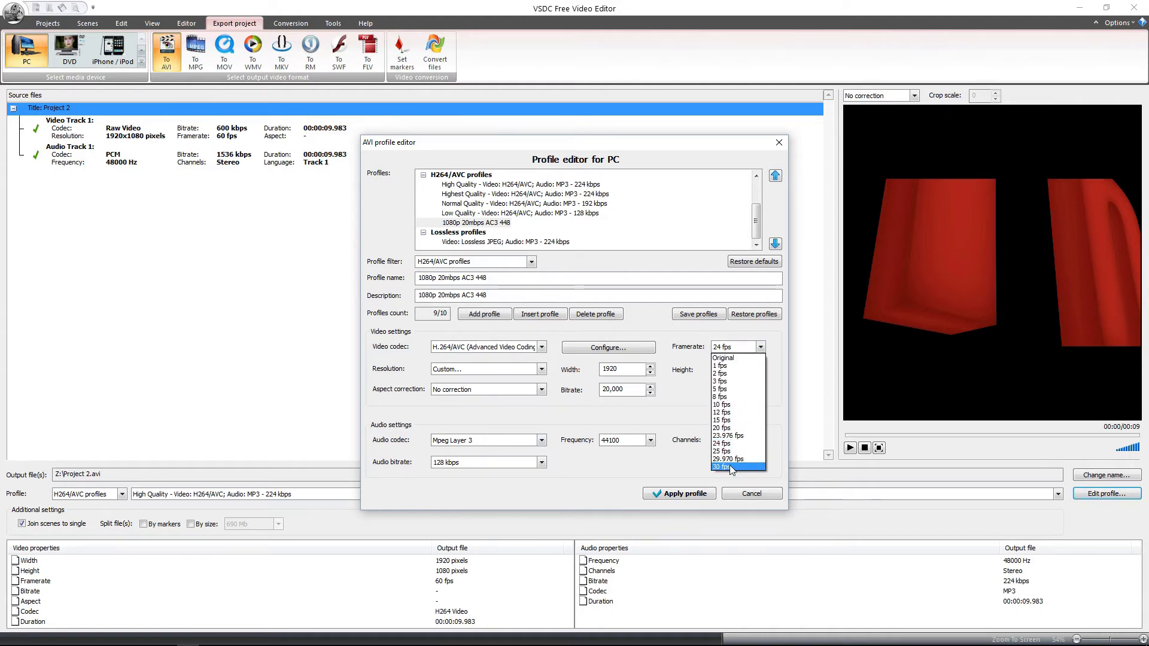
pyautogui.click(739, 358)
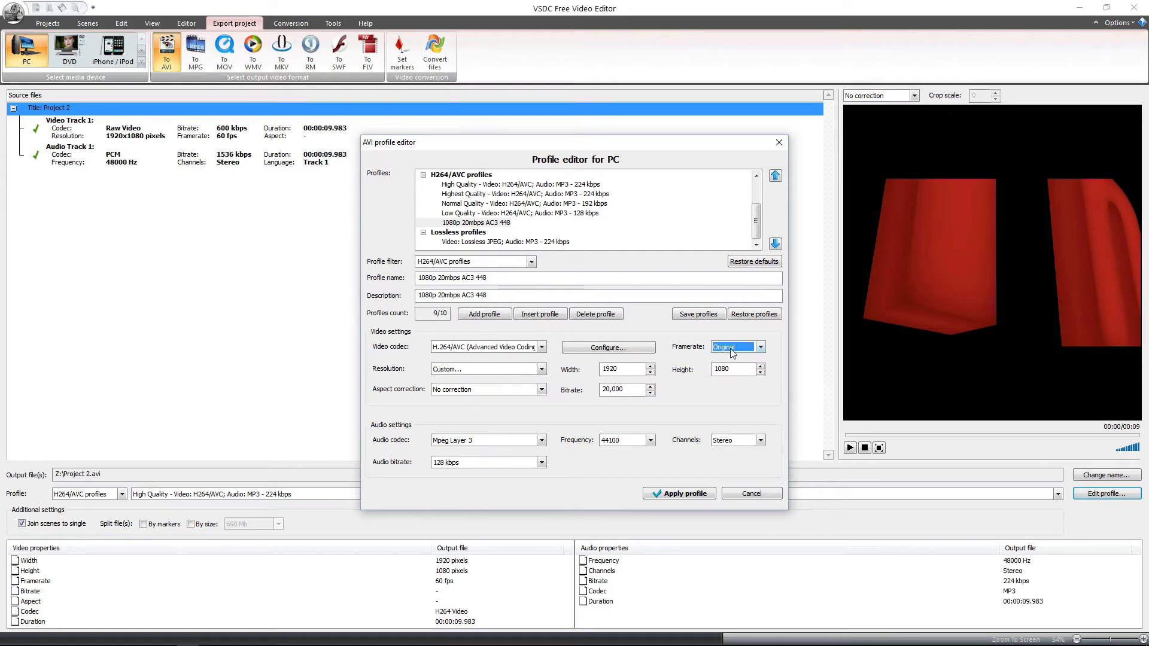
pyautogui.click(731, 349)
pyautogui.click(730, 348)
# Set the audio to AC3 Audio at 448 kbps and 48000 Hz.
pyautogui.click(479, 441)
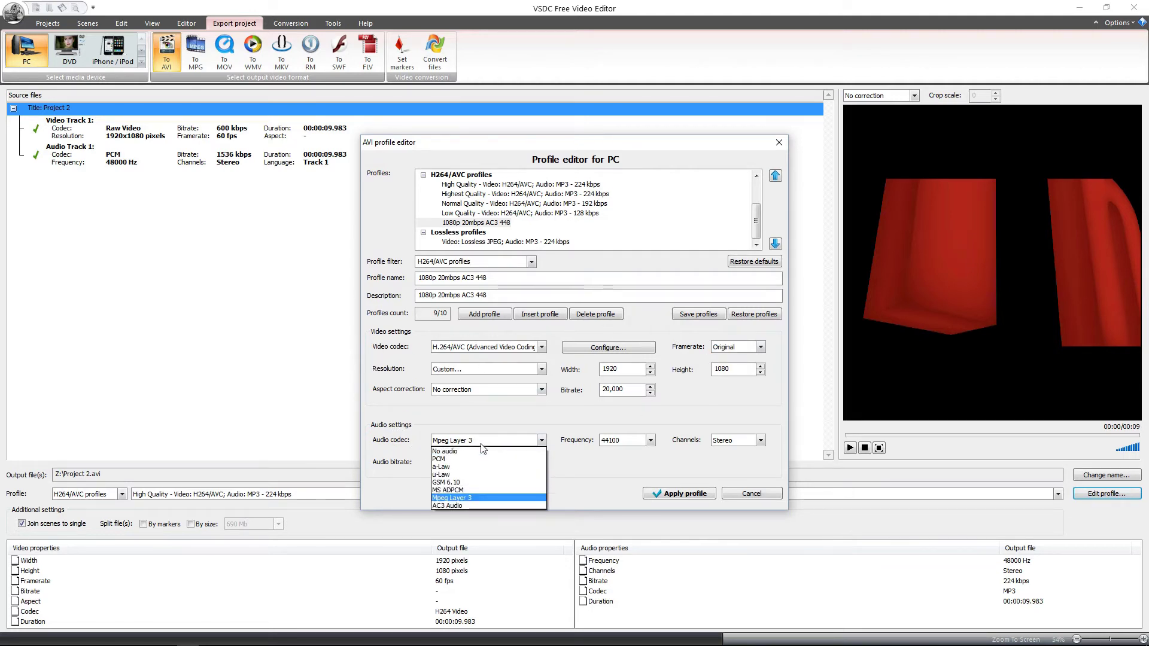
pyautogui.click(445, 506)
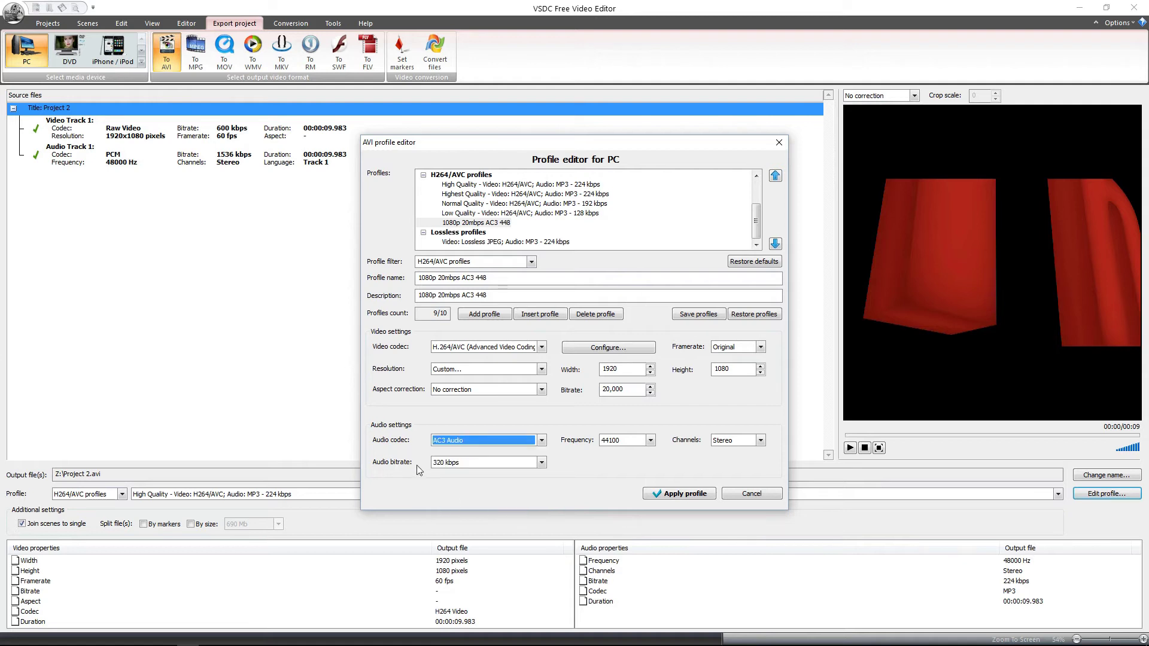
pyautogui.click(476, 467)
pyautogui.click(472, 528)
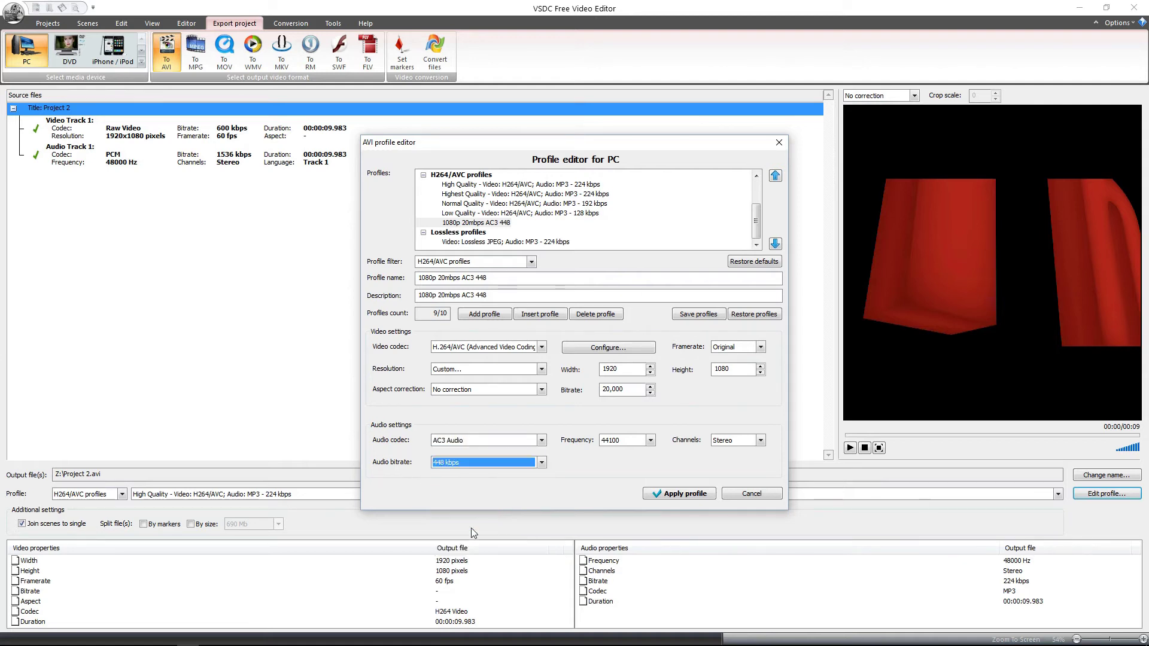
pyautogui.click(625, 441)
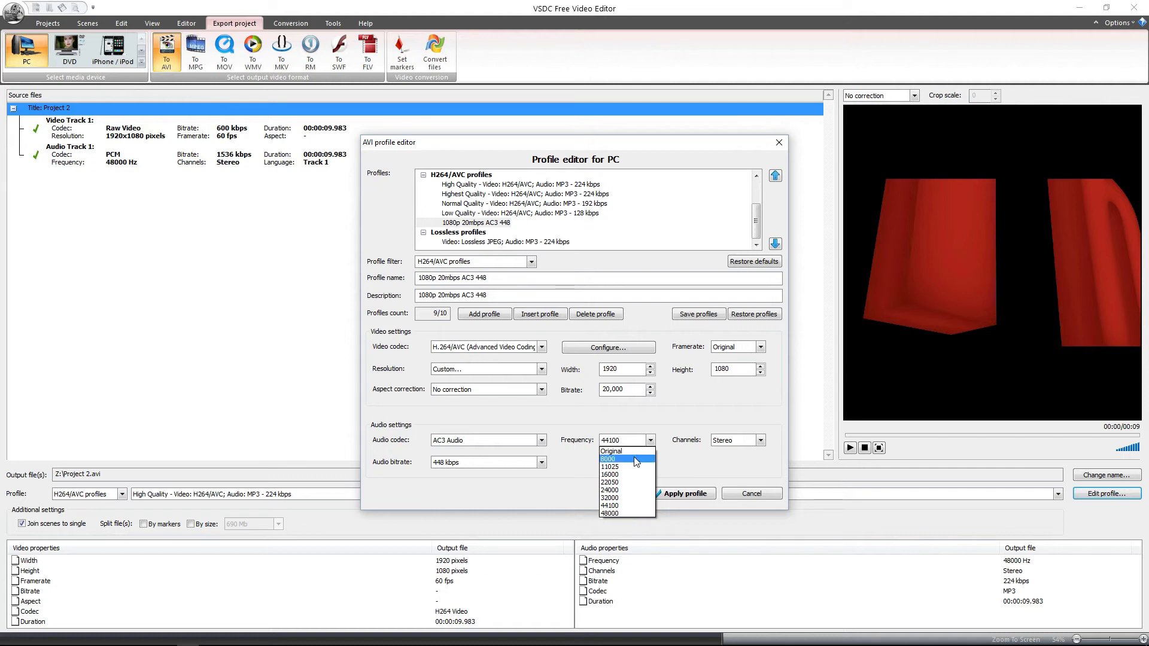
pyautogui.click(620, 513)
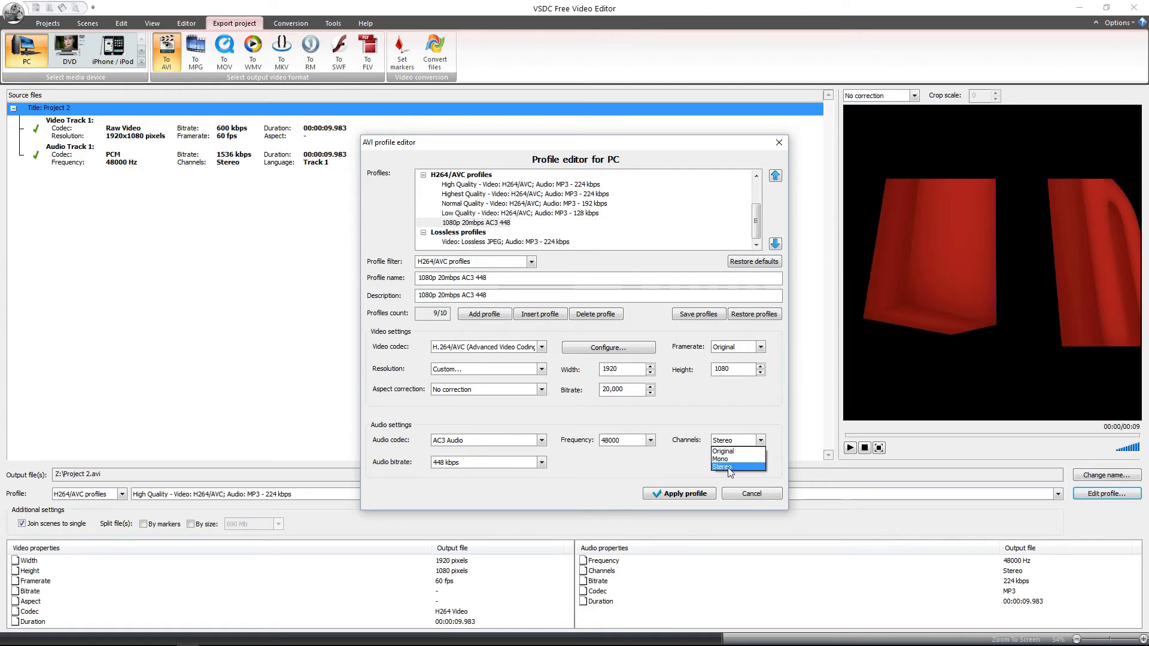
# Keep Stereo channels and apply the '1080p 20mbps AC3 448' profile to the export.
pyautogui.click(727, 467)
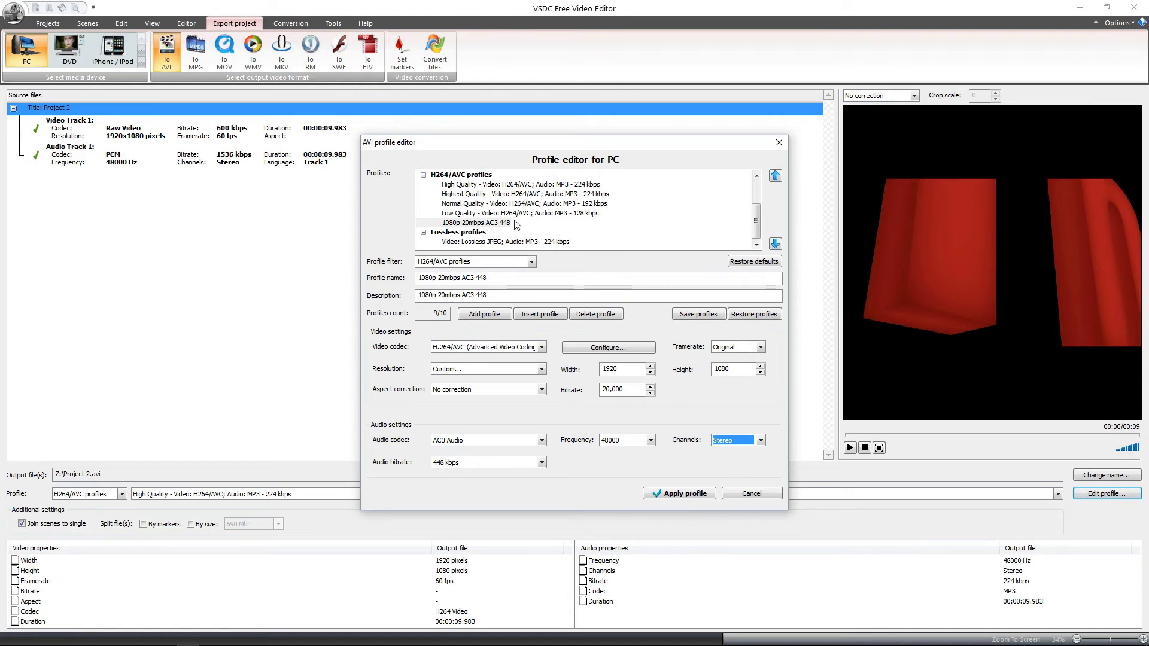
pyautogui.click(677, 496)
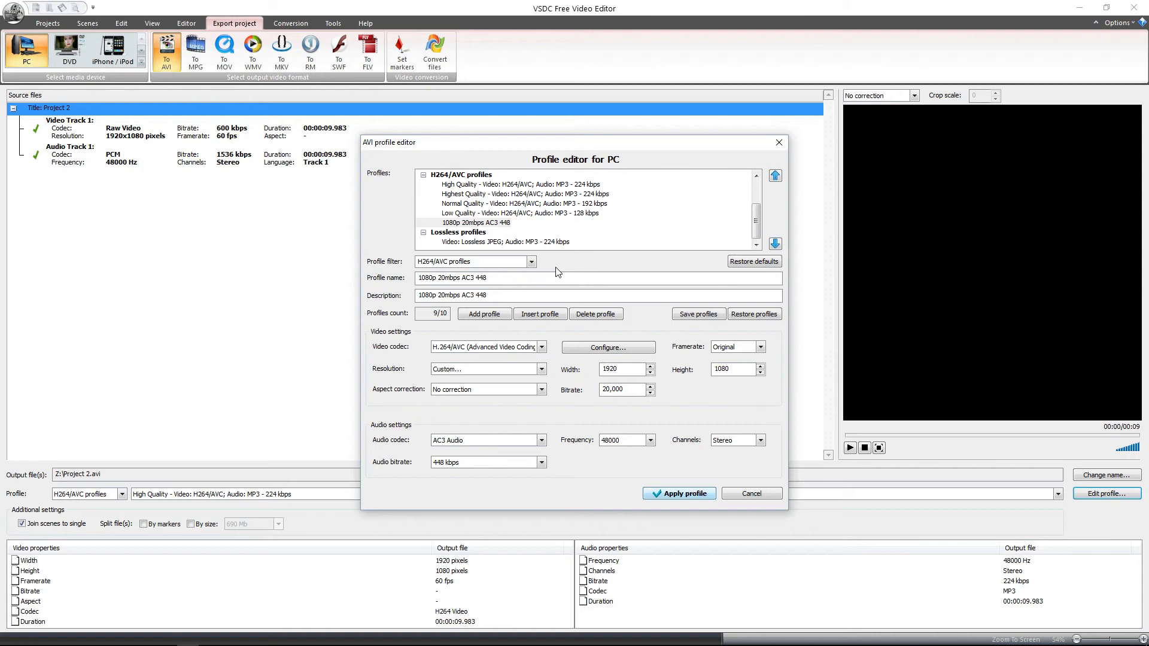
pyautogui.press('Return')
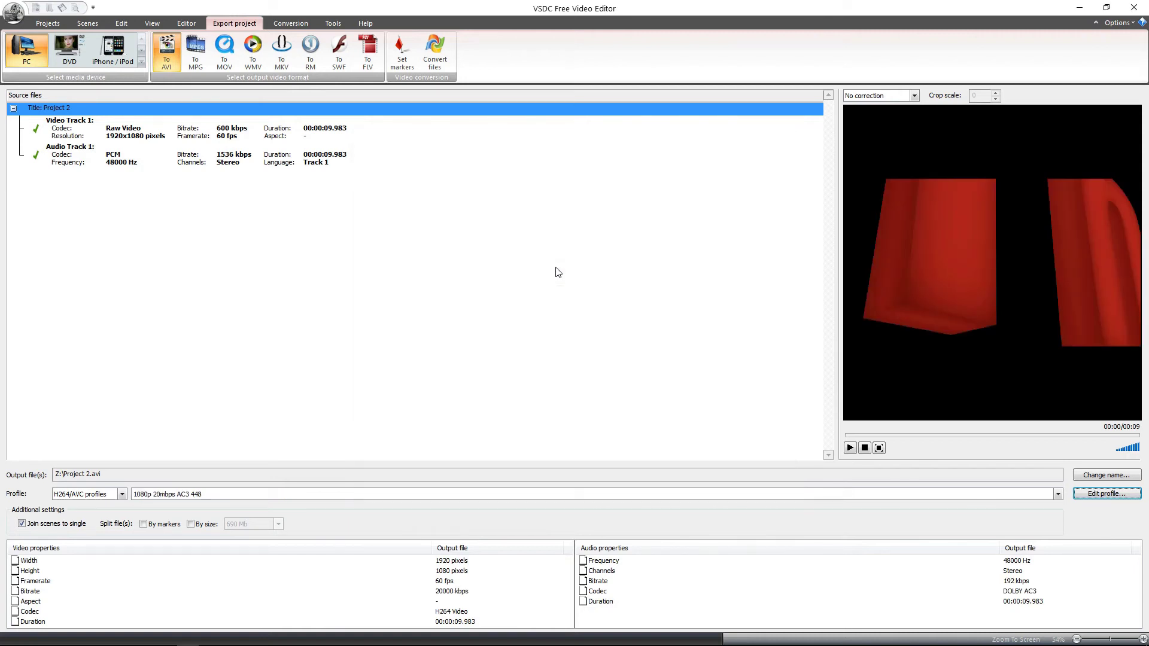